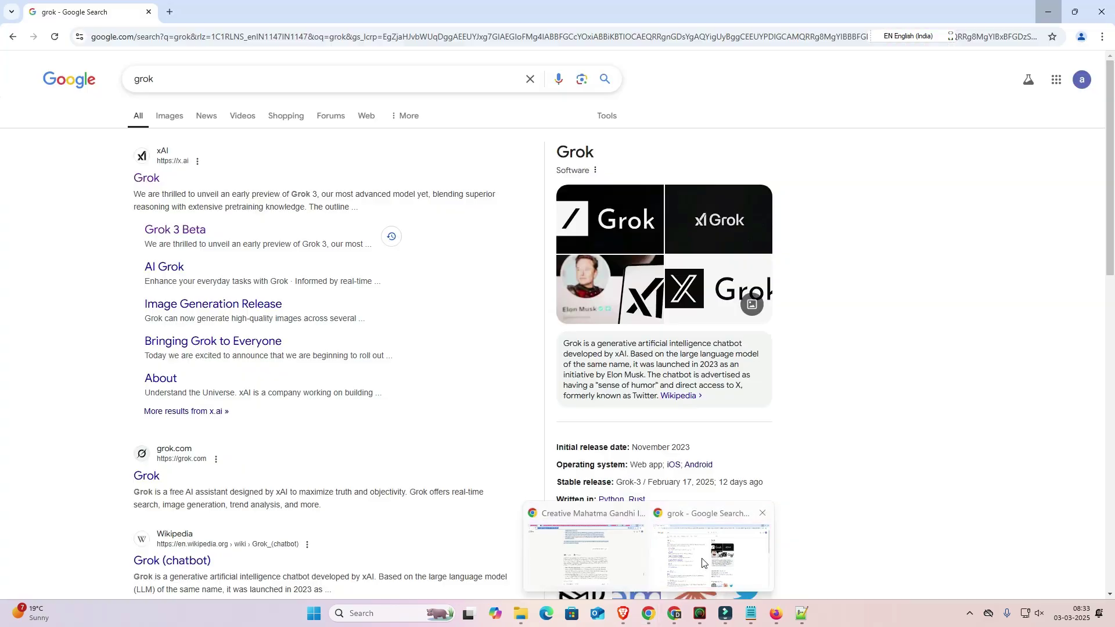
# - Open the xAI Grok result from the 'grok' Google search in a new tab and view it
pyautogui.click(703, 563)
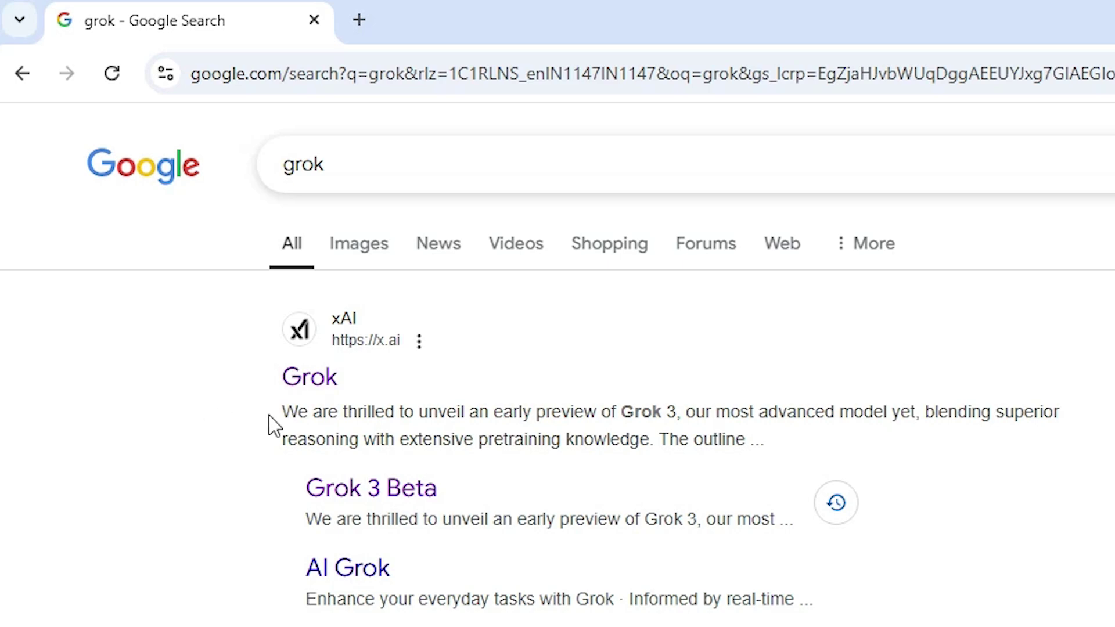
pyautogui.rightClick(291, 385)
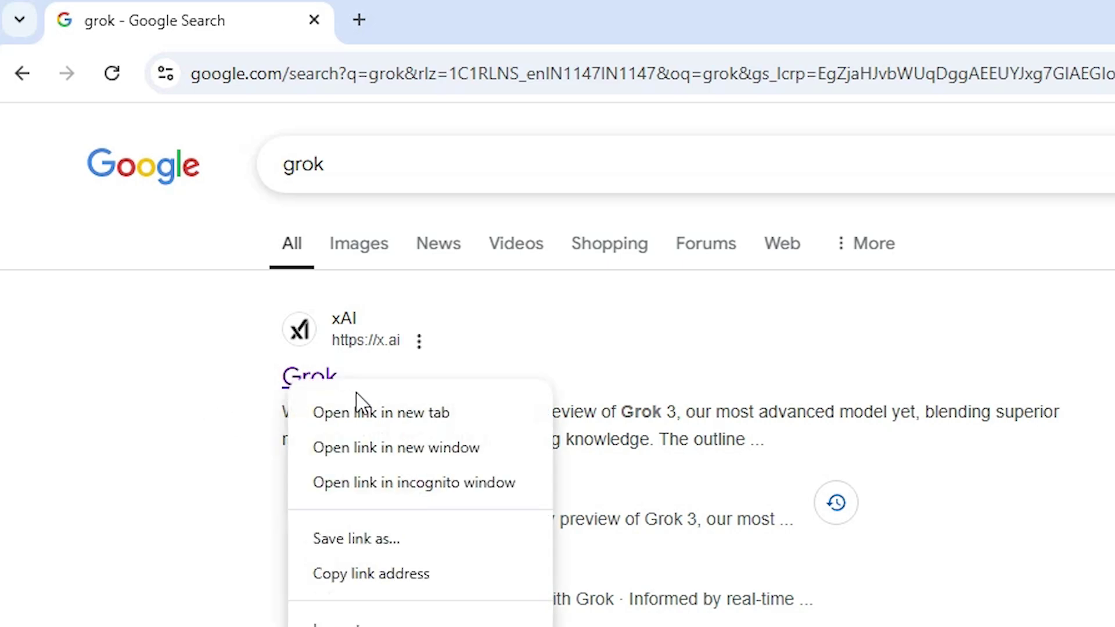
pyautogui.click(371, 414)
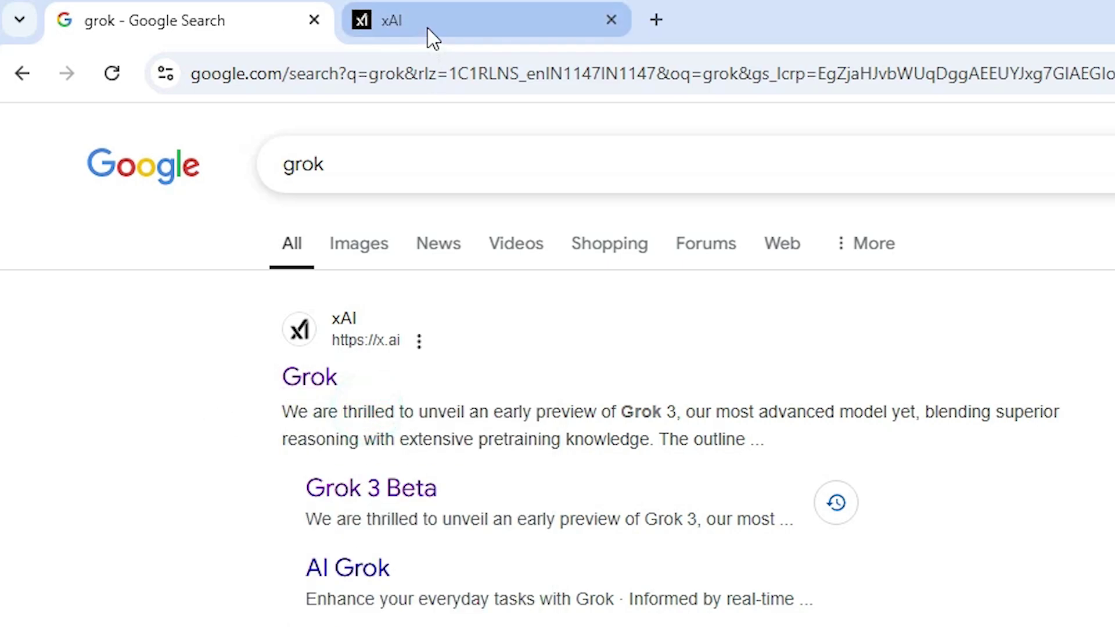
pyautogui.click(430, 45)
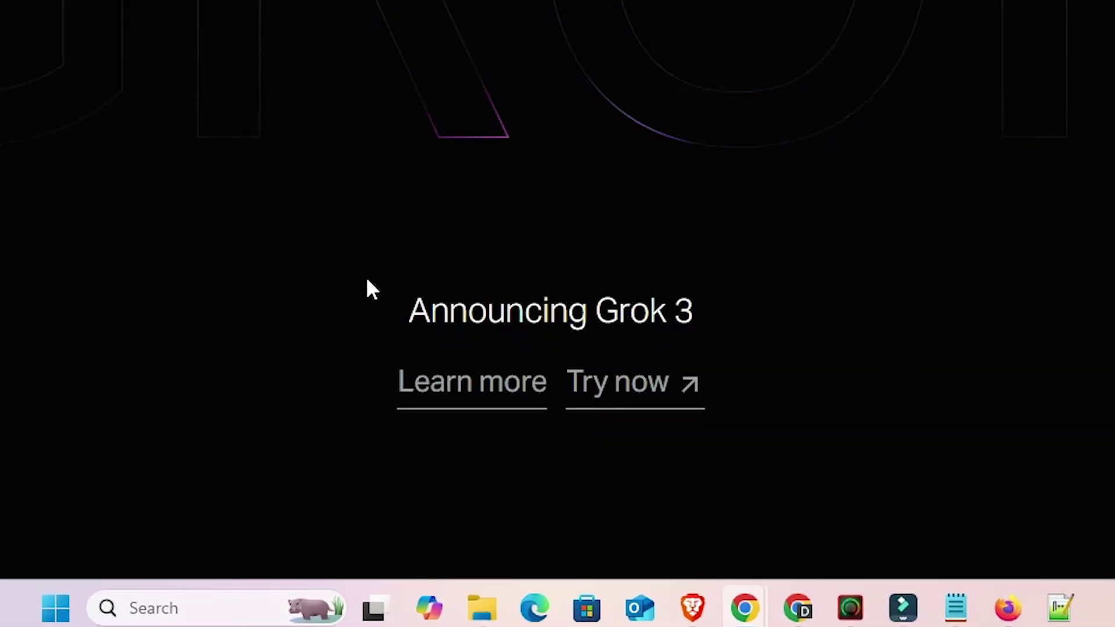
# - Open grok.com from the Grok 3 announcement and sign up using a Google account
pyautogui.click(635, 394)
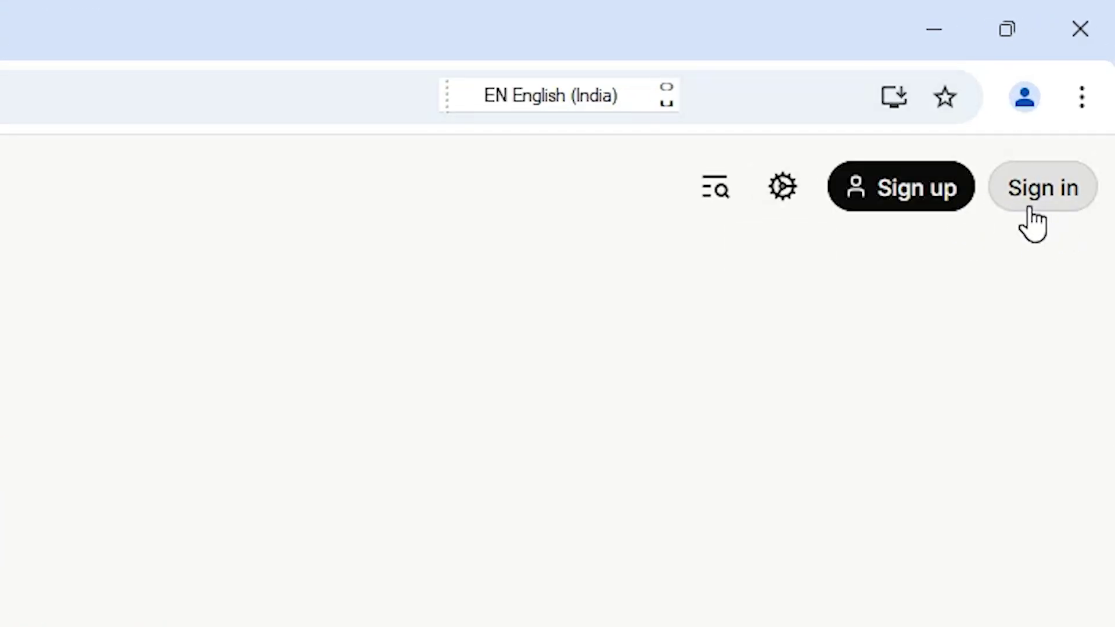
pyautogui.click(955, 206)
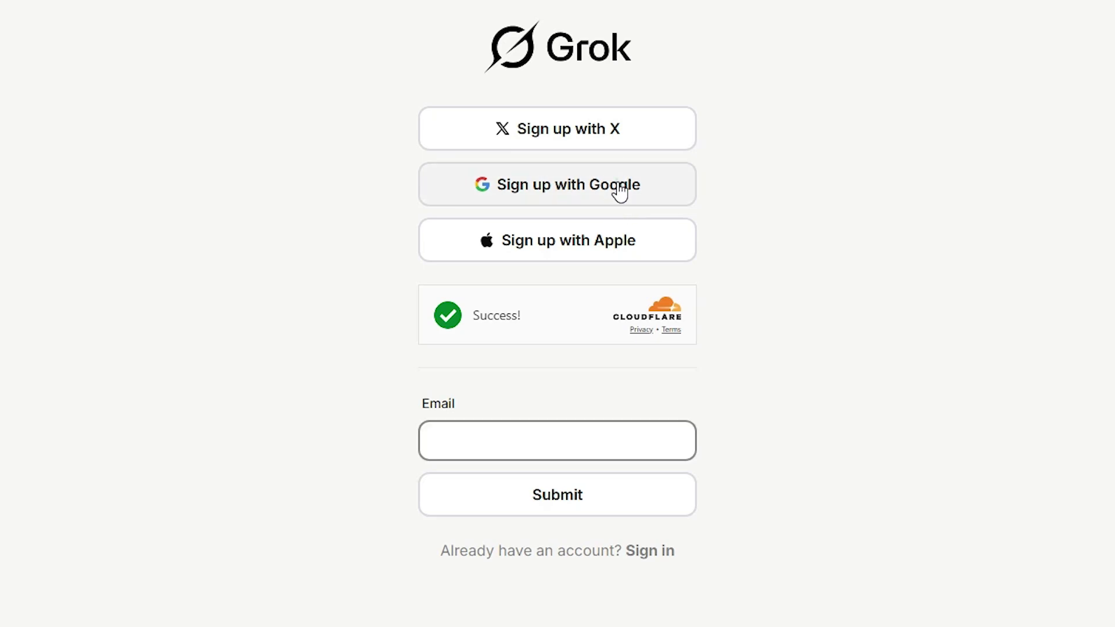
pyautogui.click(617, 187)
pyautogui.click(365, 251)
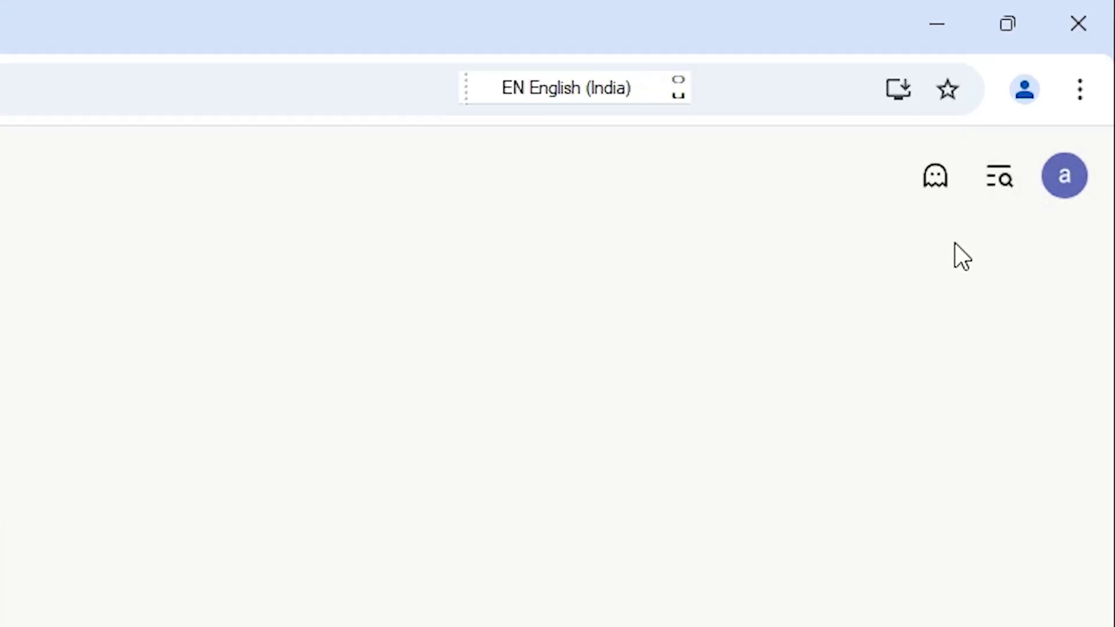
# - Install grok.com as the standalone Grok app via Cast, save, and share > Install Grok…
pyautogui.click(1093, 103)
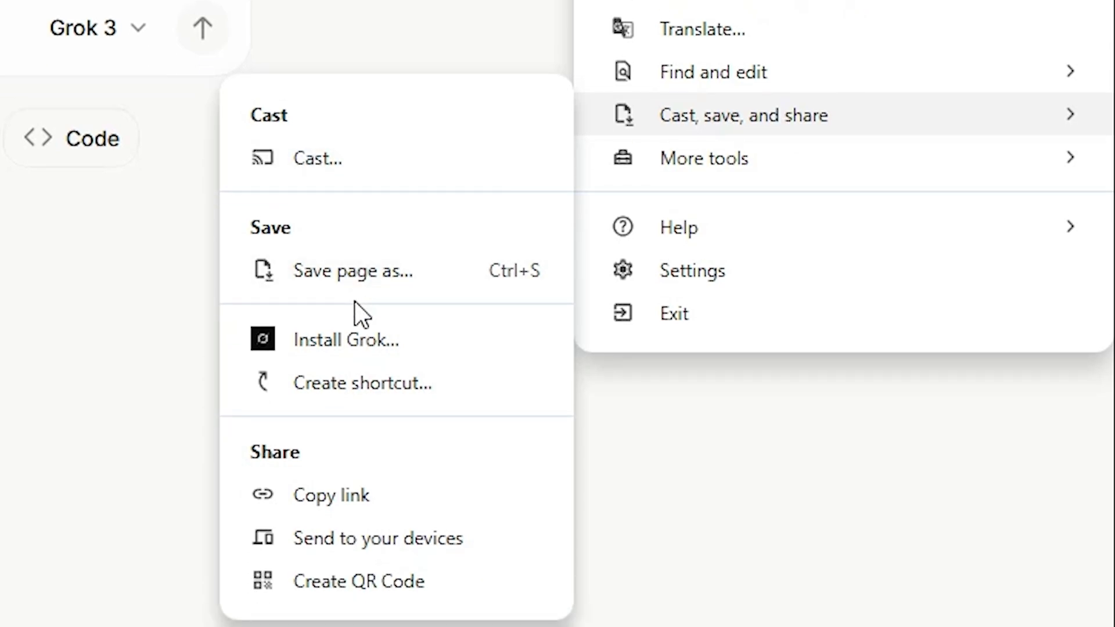
pyautogui.click(402, 343)
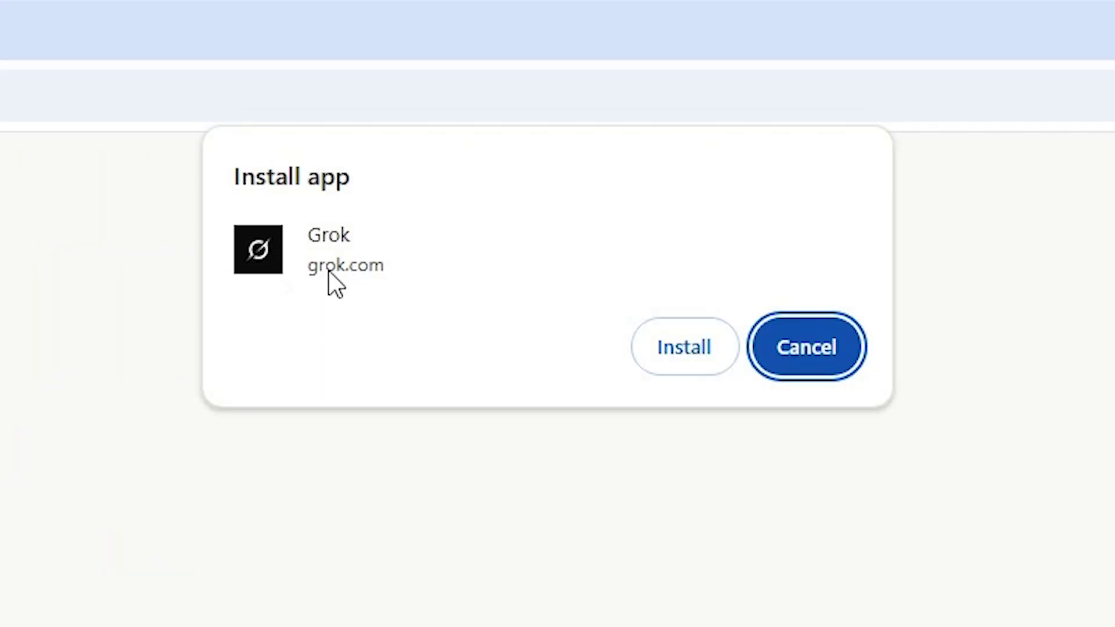
pyautogui.click(684, 349)
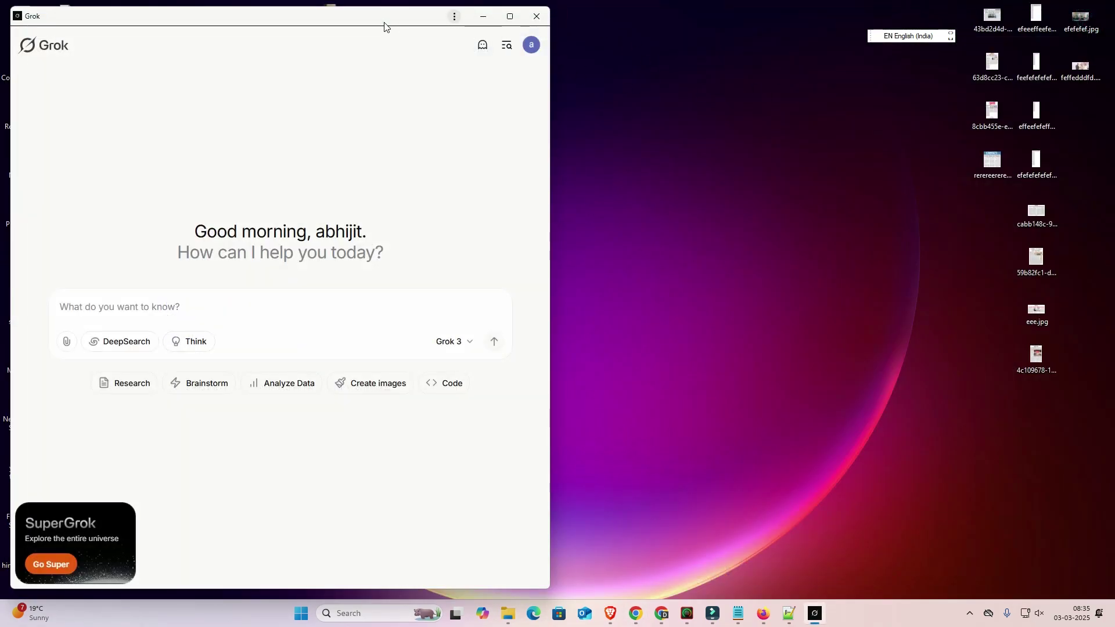
# - Close the Grok app window and confirm Grok appears in the Start menu's Recommended list
pyautogui.moveTo(385, 28); pyautogui.dragTo(585, 31)
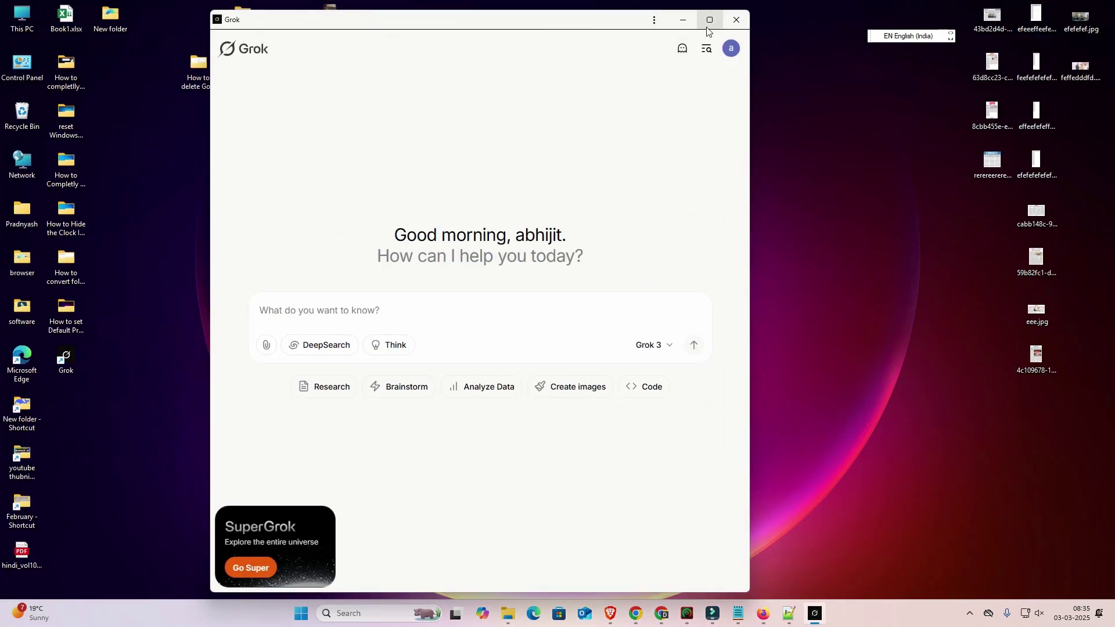
pyautogui.click(735, 21)
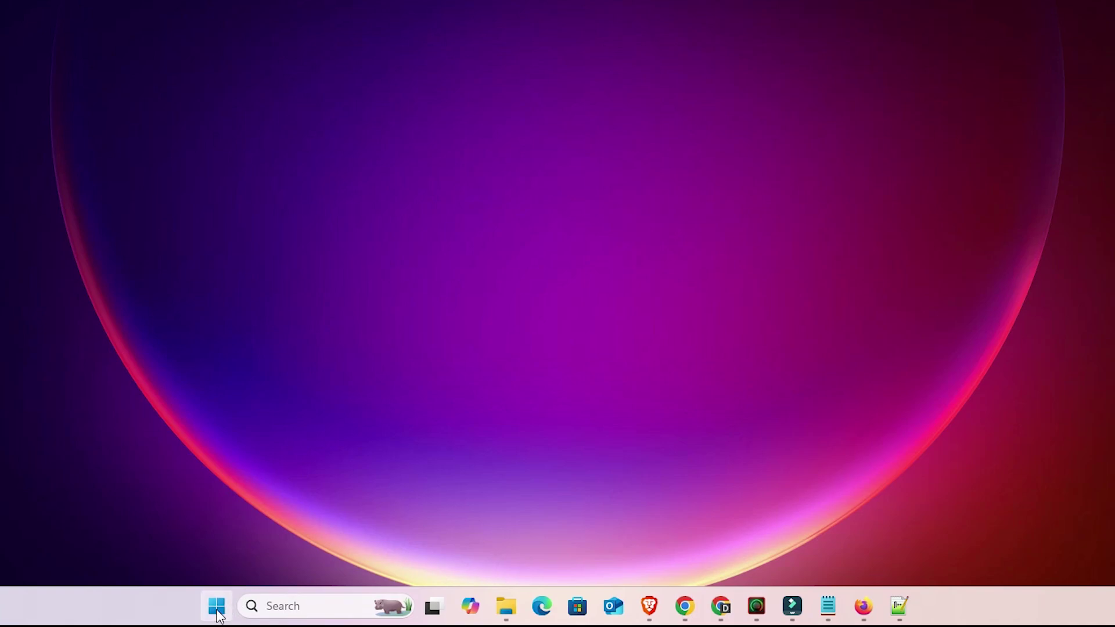
pyautogui.click(217, 610)
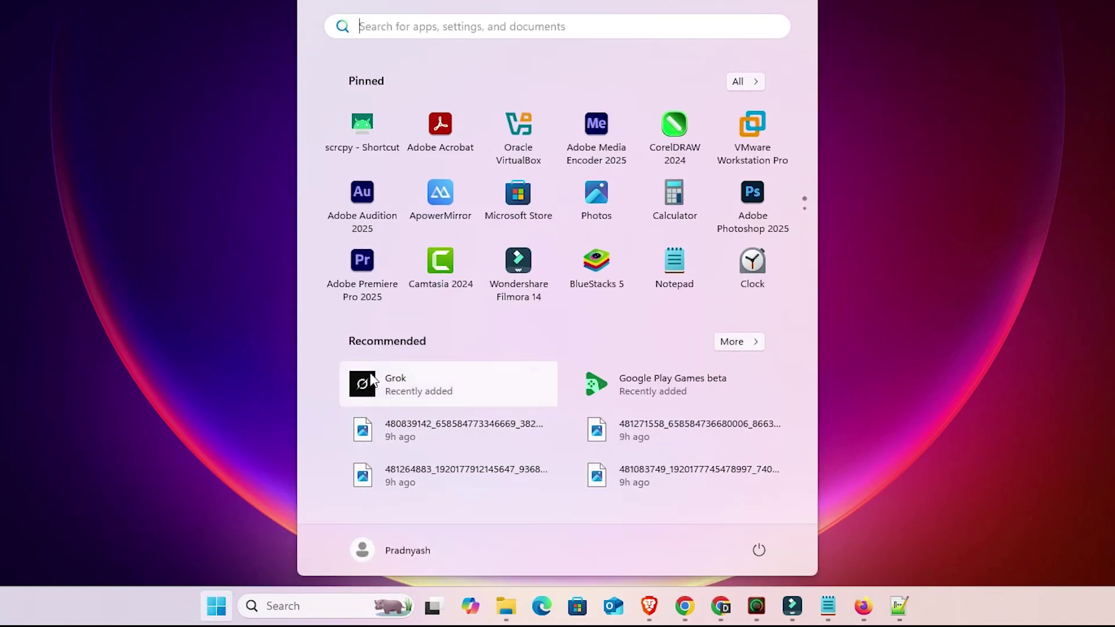
pyautogui.click(197, 359)
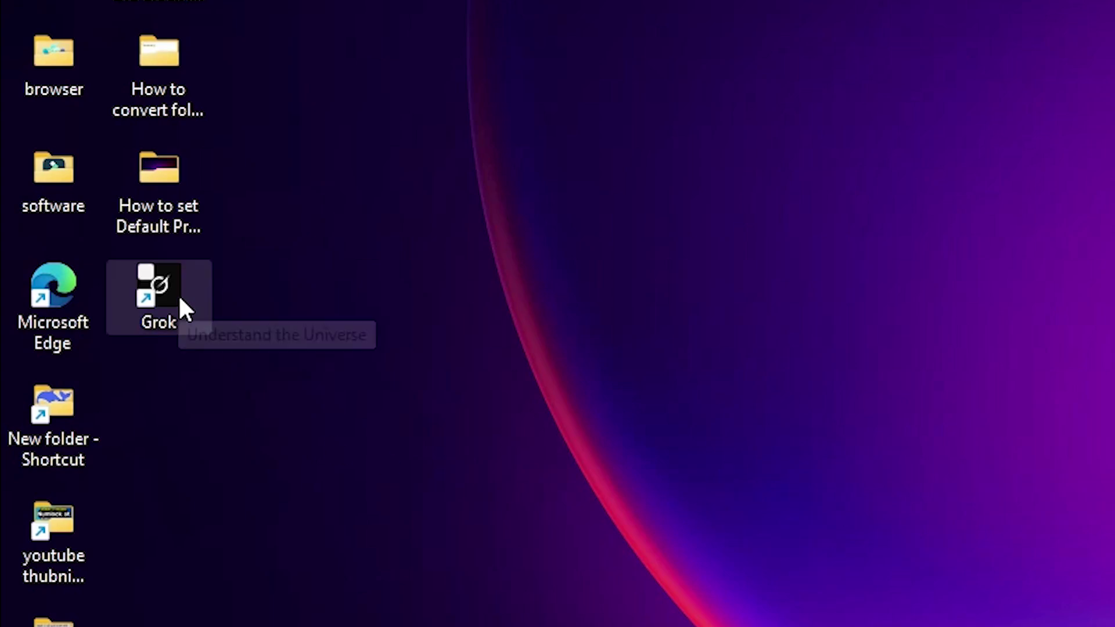
# - Launch Grok from its desktop shortcut, maximize the window, then close it
pyautogui.doubleClick(179, 296)
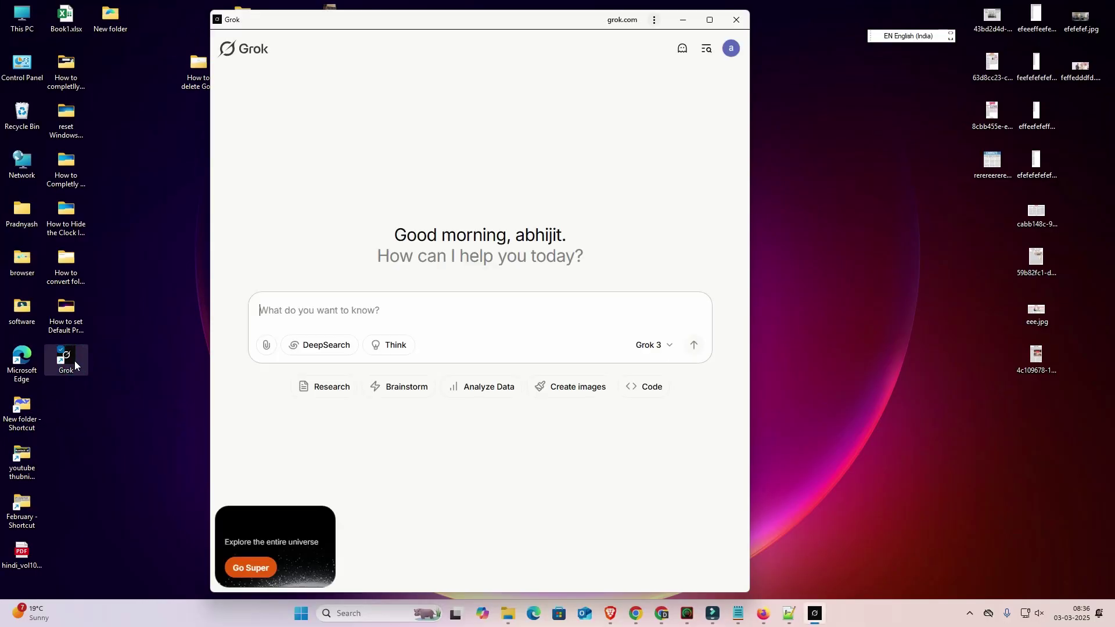
pyautogui.doubleClick(460, 24)
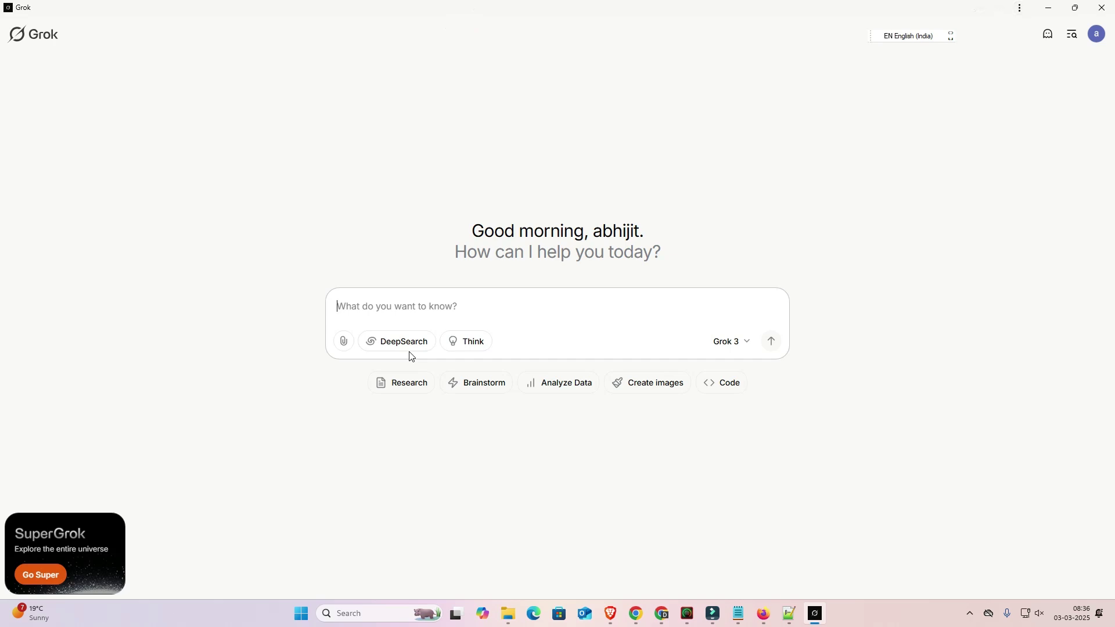
pyautogui.click(1101, 7)
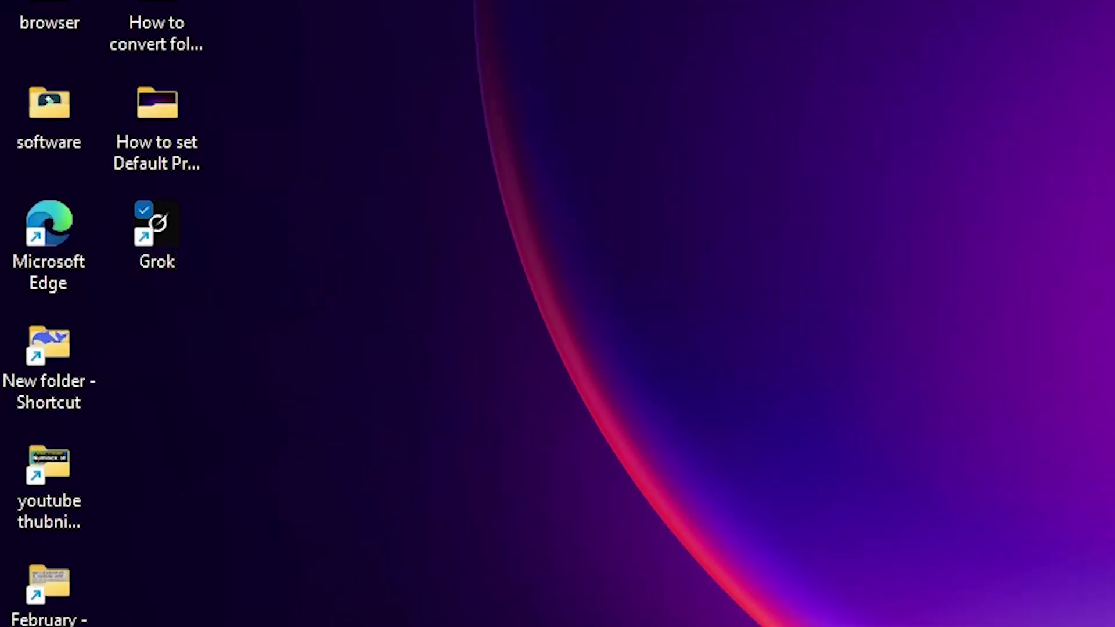
# - Open Grok from Start and remove it with the app menu's Uninstall Grok… option
pyautogui.click(216, 611)
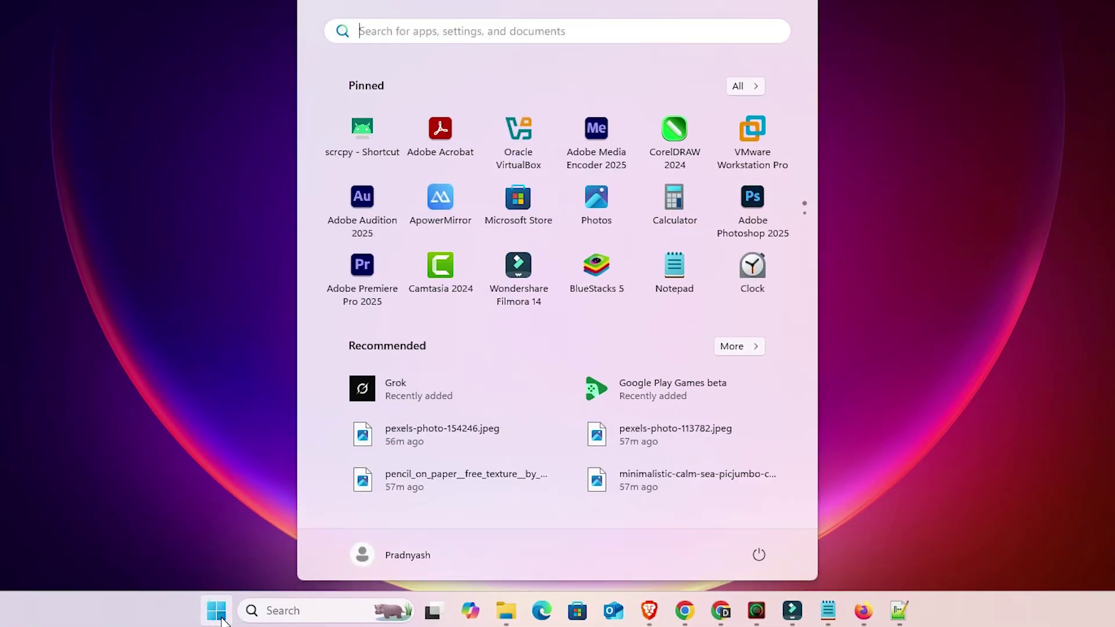
pyautogui.write('grok')
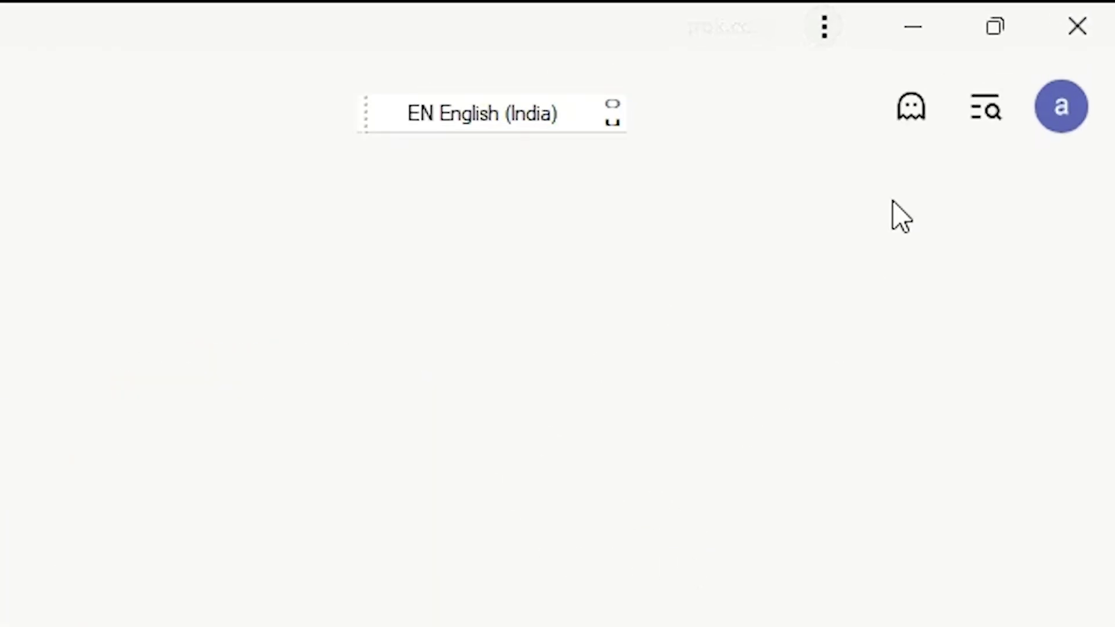
pyautogui.click(824, 32)
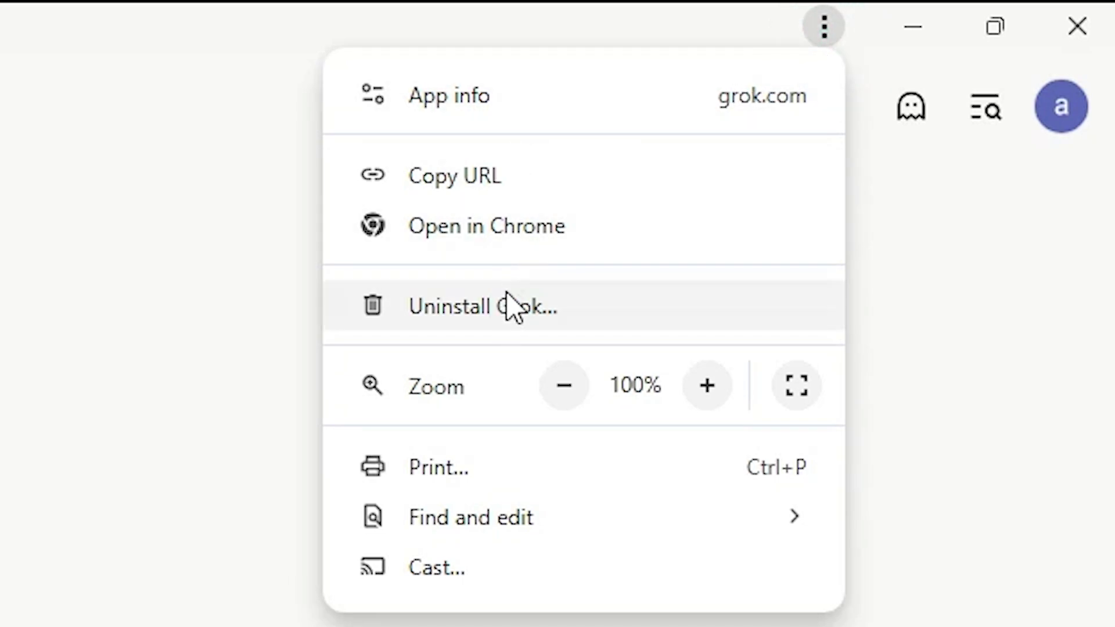
pyautogui.hotkey('alt', 'shift')
pyautogui.click(471, 304)
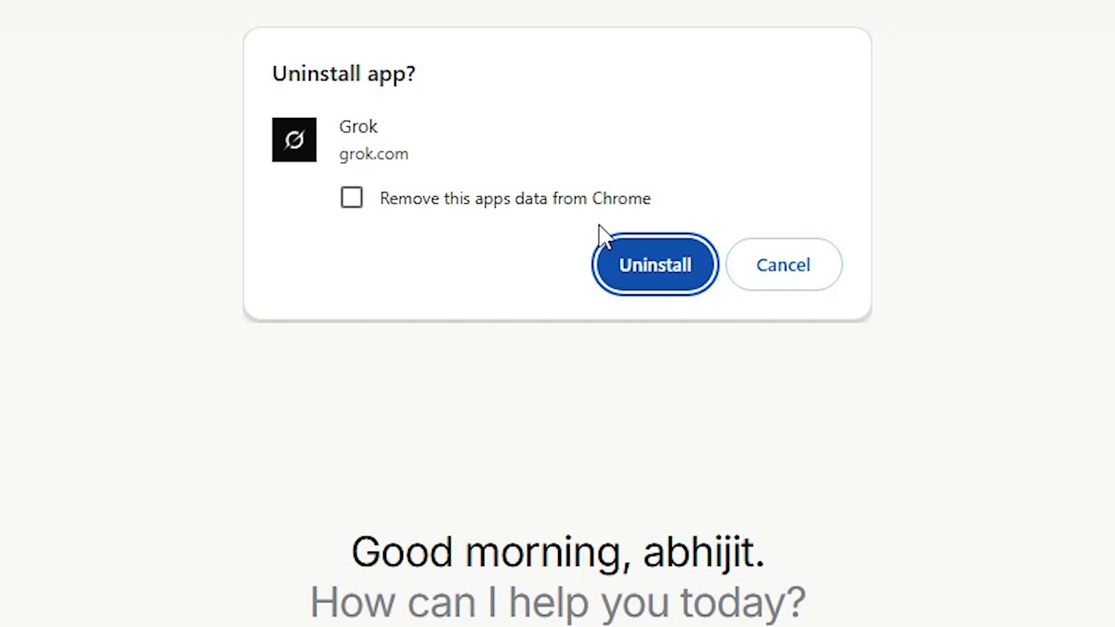
pyautogui.click(674, 269)
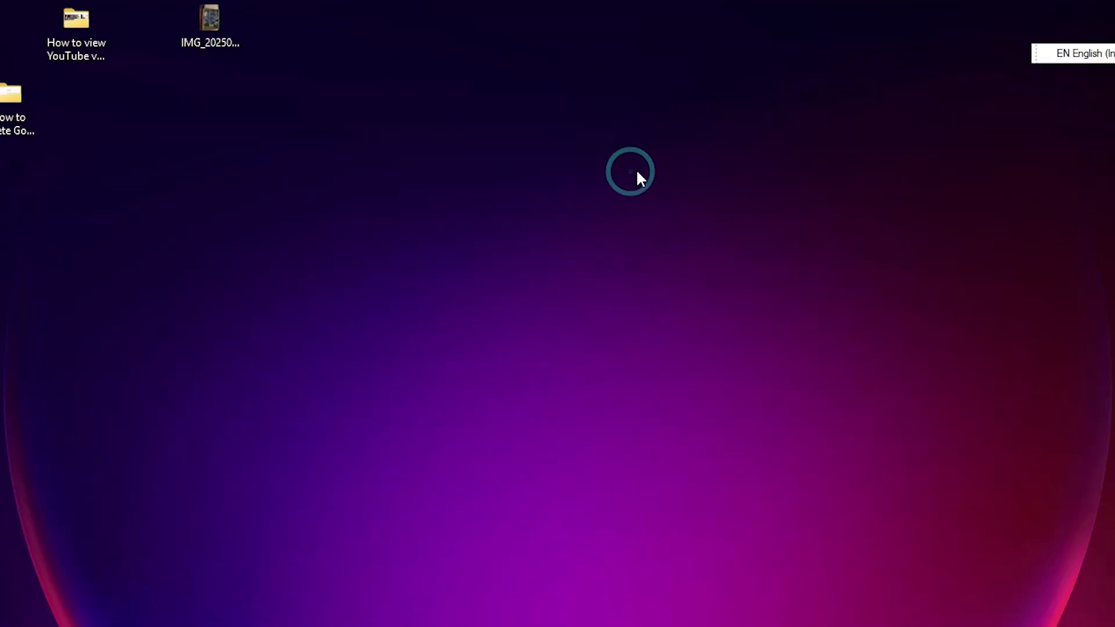